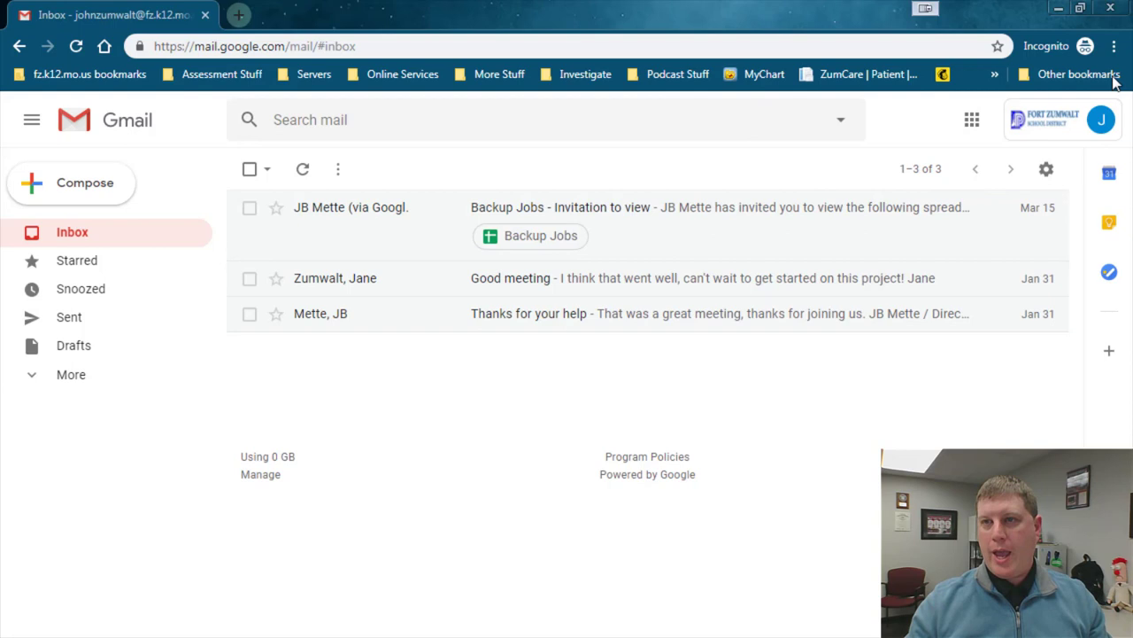
# - Launch Google Calendar from Gmail's apps grid, showing the week of Mar 31 – Apr 6, 2019
pyautogui.click(972, 120)
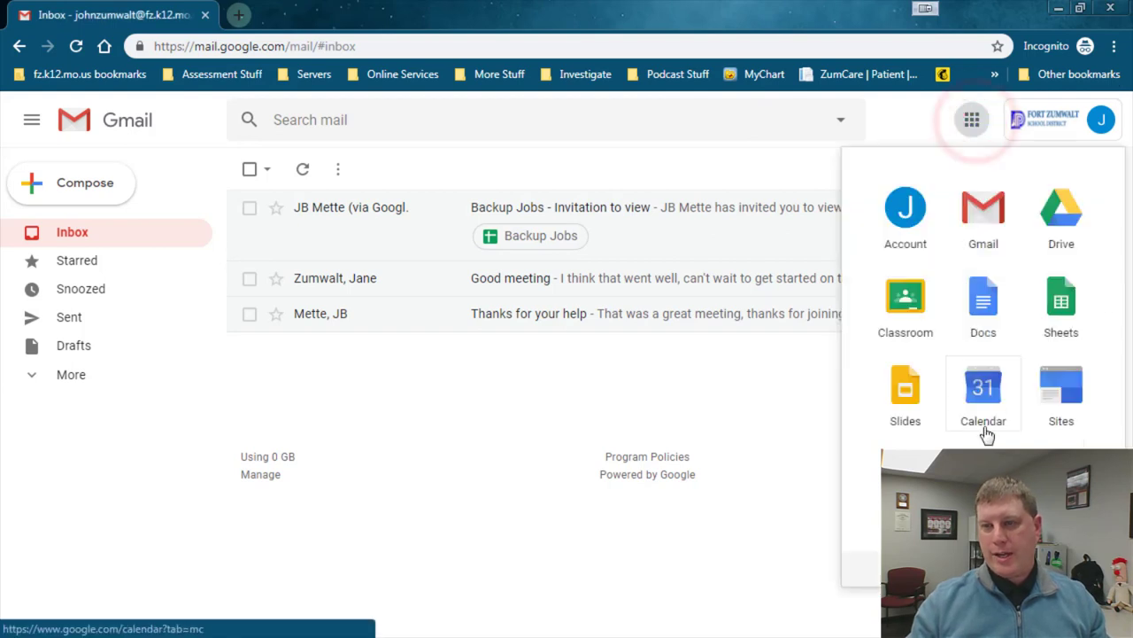
pyautogui.click(986, 432)
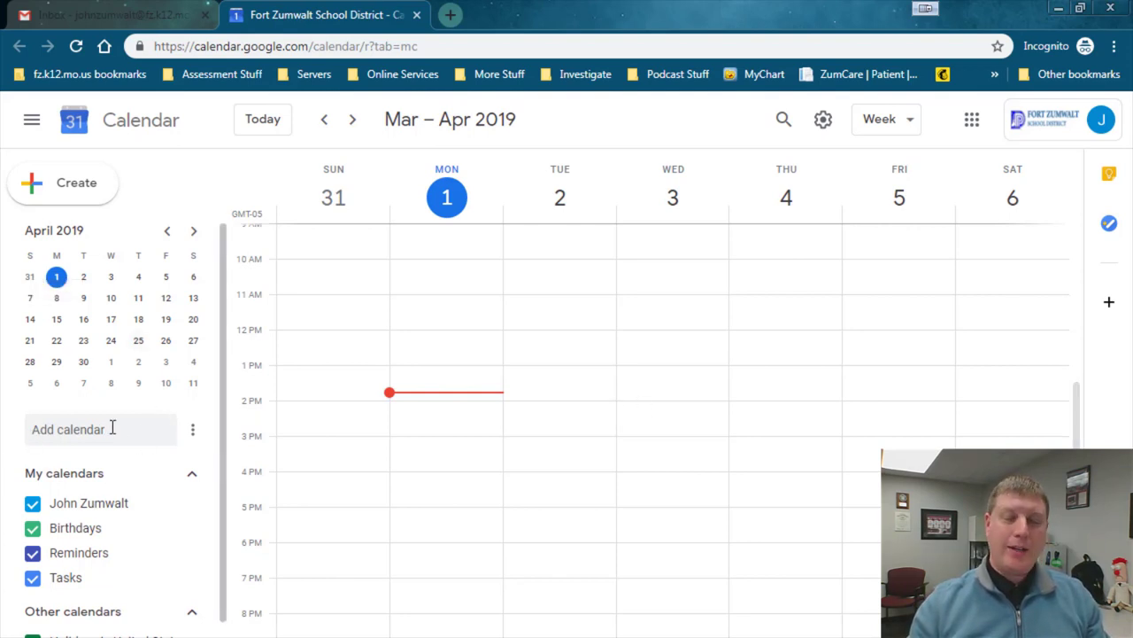
# - Add the DAO-Lower-Tech Conference Center room calendar via Browse resources, then return to the week view
pyautogui.click(192, 430)
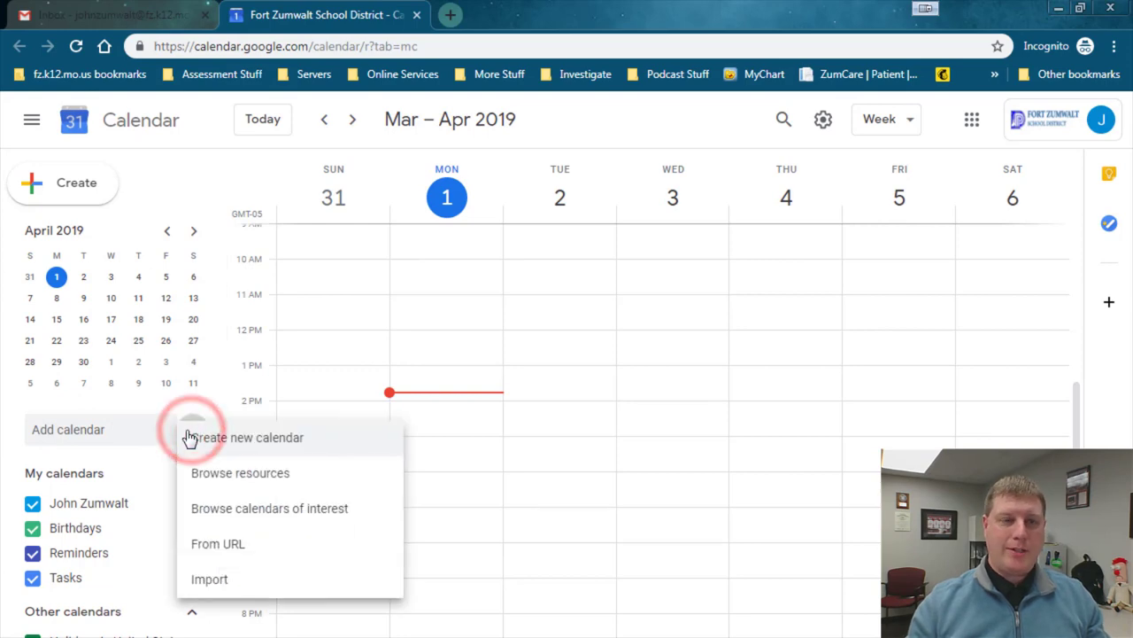
pyautogui.click(237, 474)
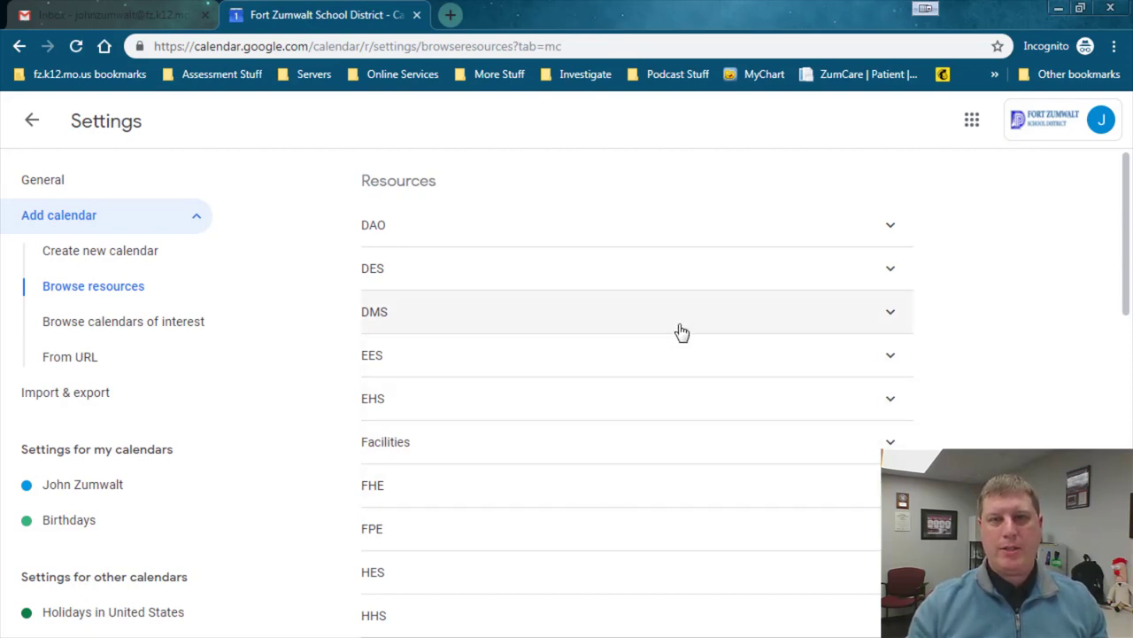
pyautogui.scroll(-3, 499, 422)
pyautogui.scroll(3, 501, 389)
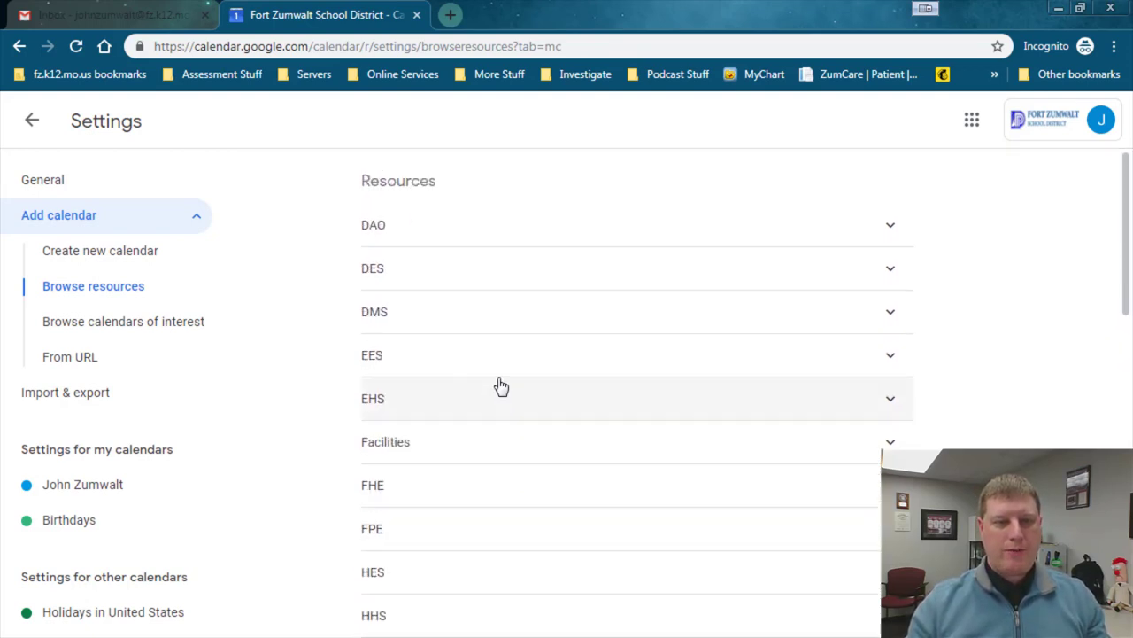
pyautogui.click(891, 228)
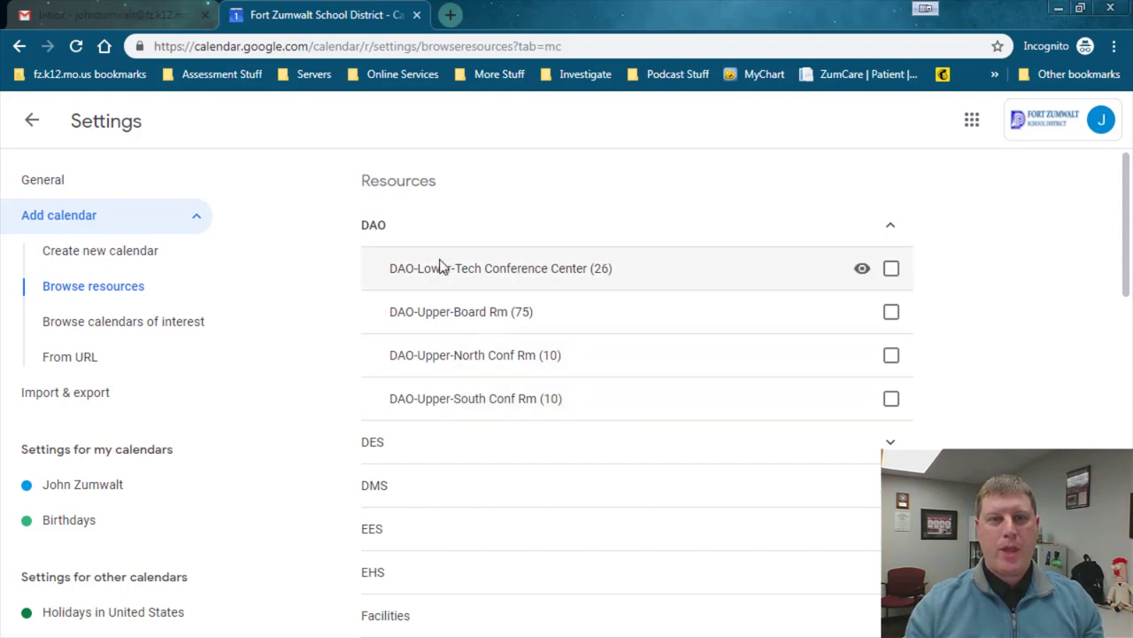
pyautogui.click(892, 271)
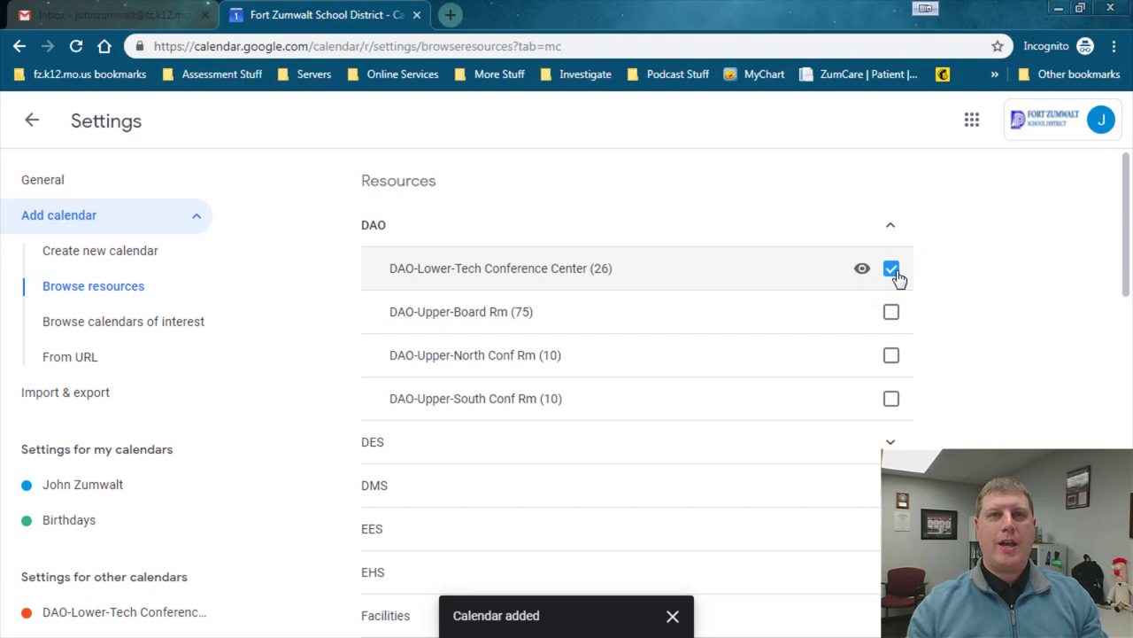
pyautogui.click(32, 125)
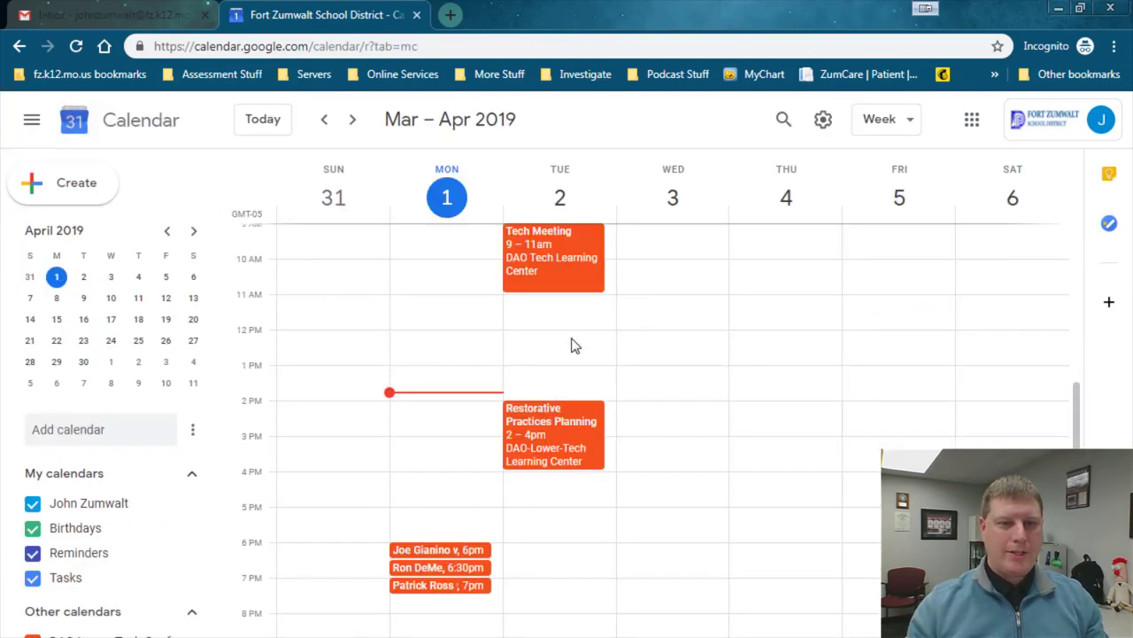
pyautogui.scroll(-1, 131, 487)
pyautogui.scroll(-2, 642, 331)
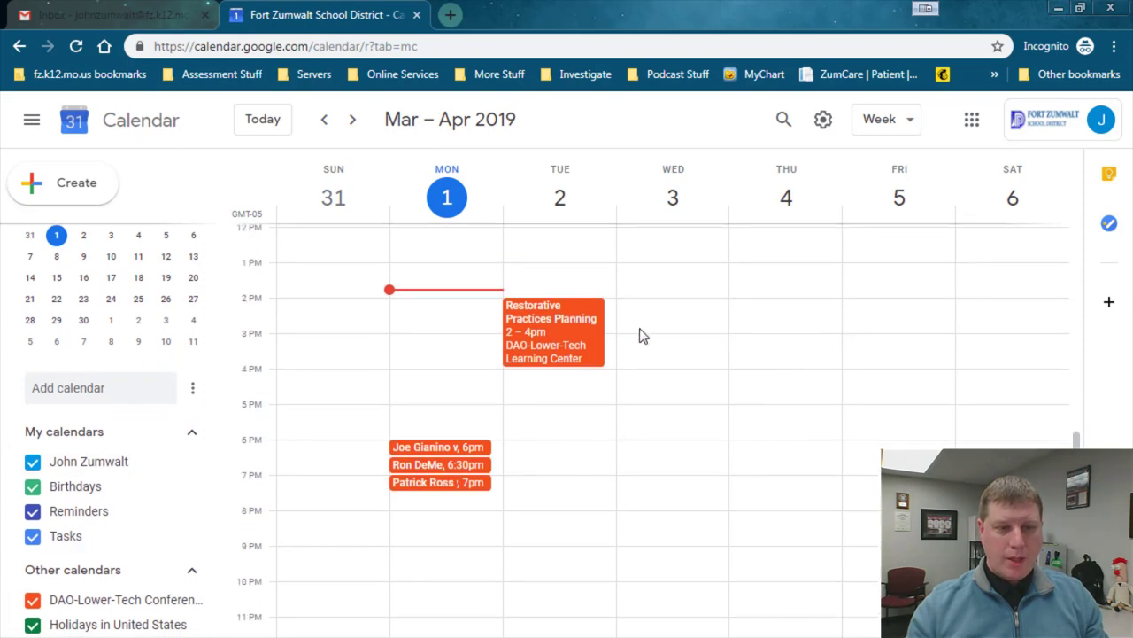
pyautogui.scroll(2, 579, 430)
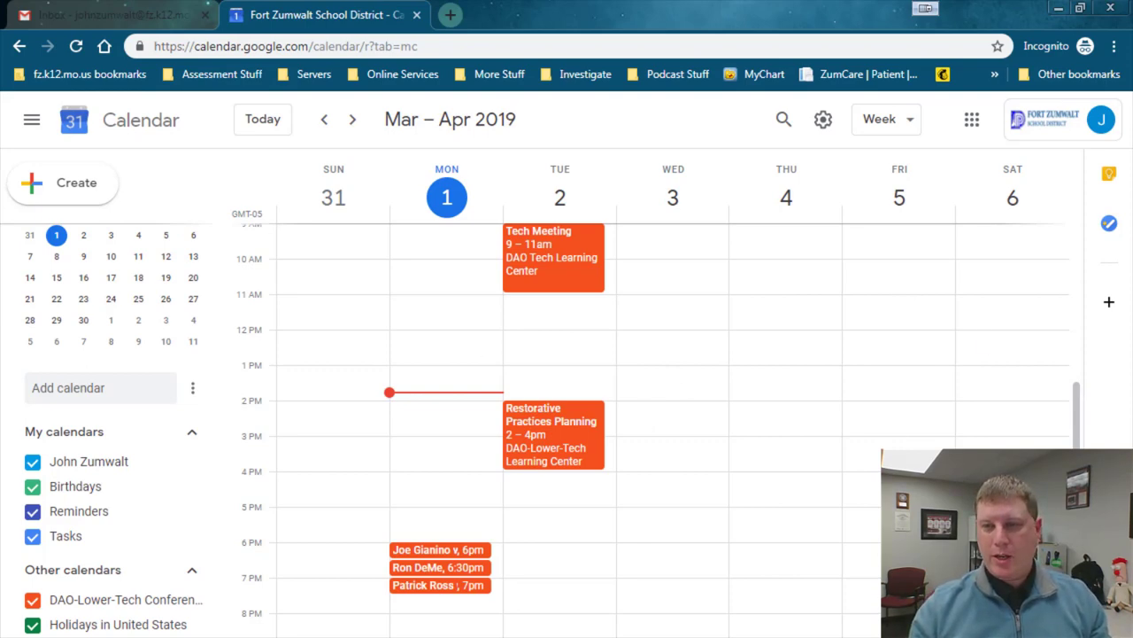
# - Create a 'Hands on Demo' event on Friday April 5, 3–4pm, in the full event editor
pyautogui.click(869, 450)
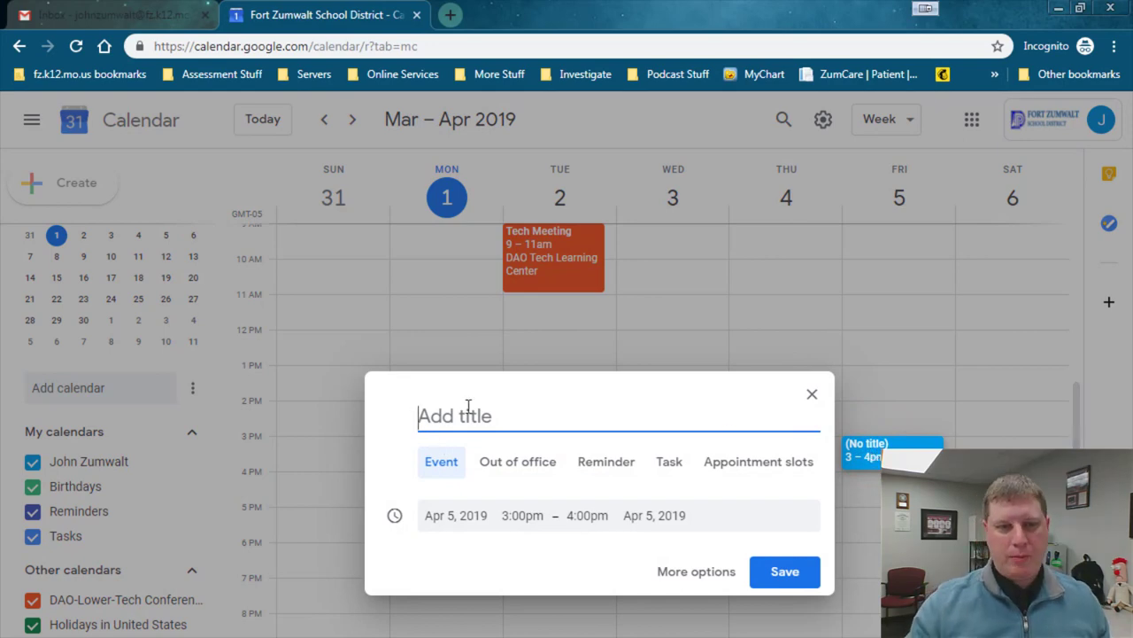
pyautogui.write('Hands on ')
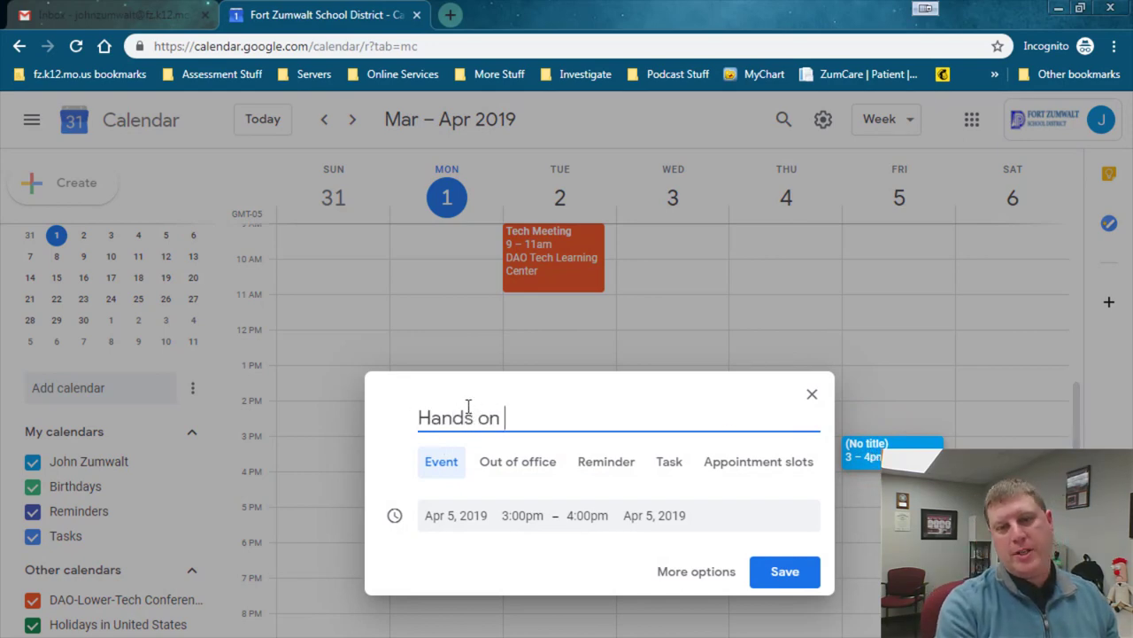
pyautogui.write('Demo')
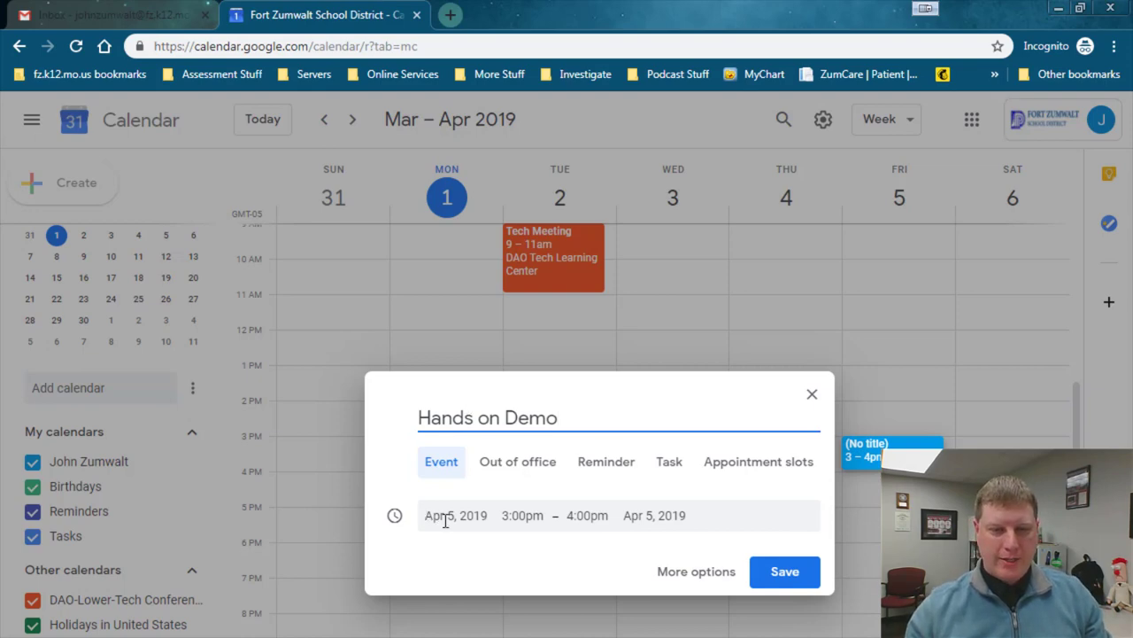
pyautogui.click(682, 576)
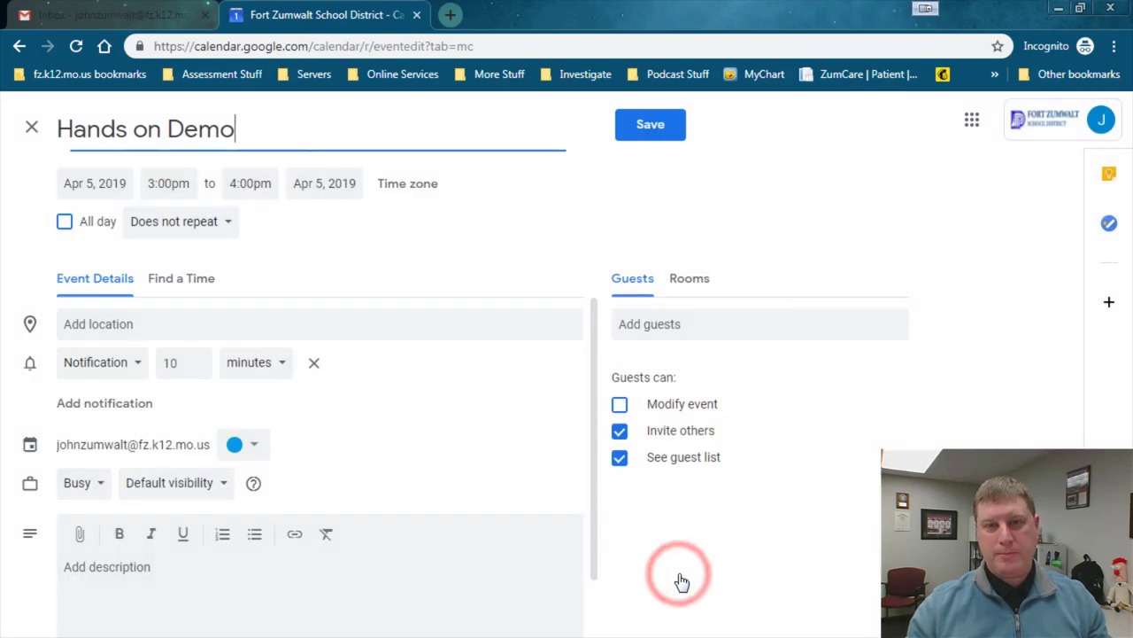
# - Invite the suggested colleague as a guest on the Hands on Demo event
pyautogui.click(133, 566)
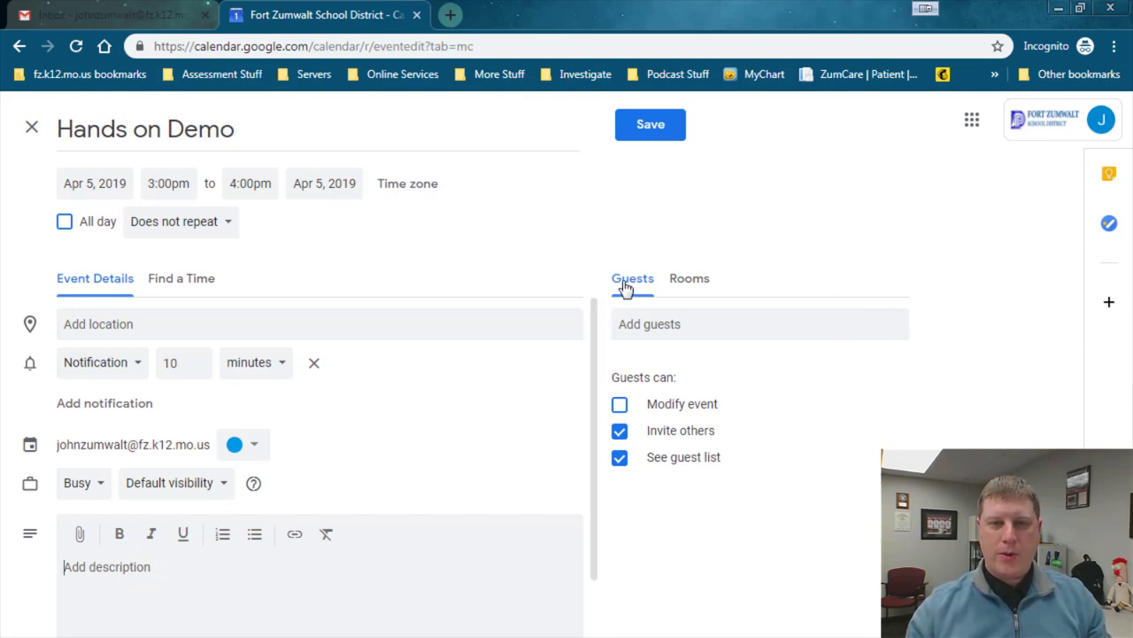
pyautogui.click(701, 330)
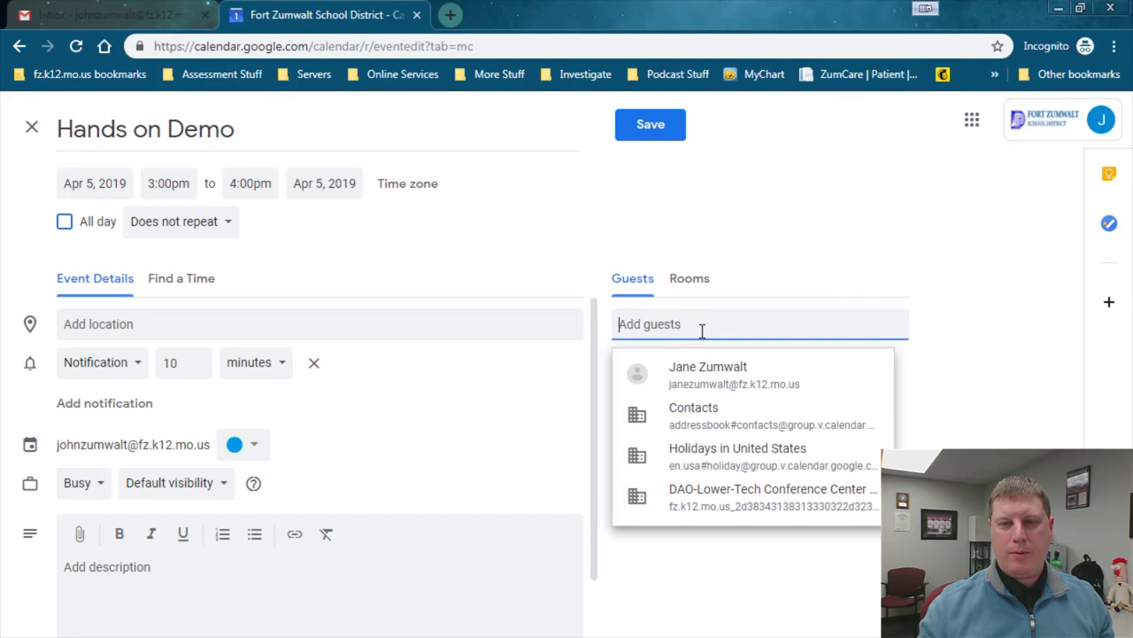
pyautogui.click(740, 379)
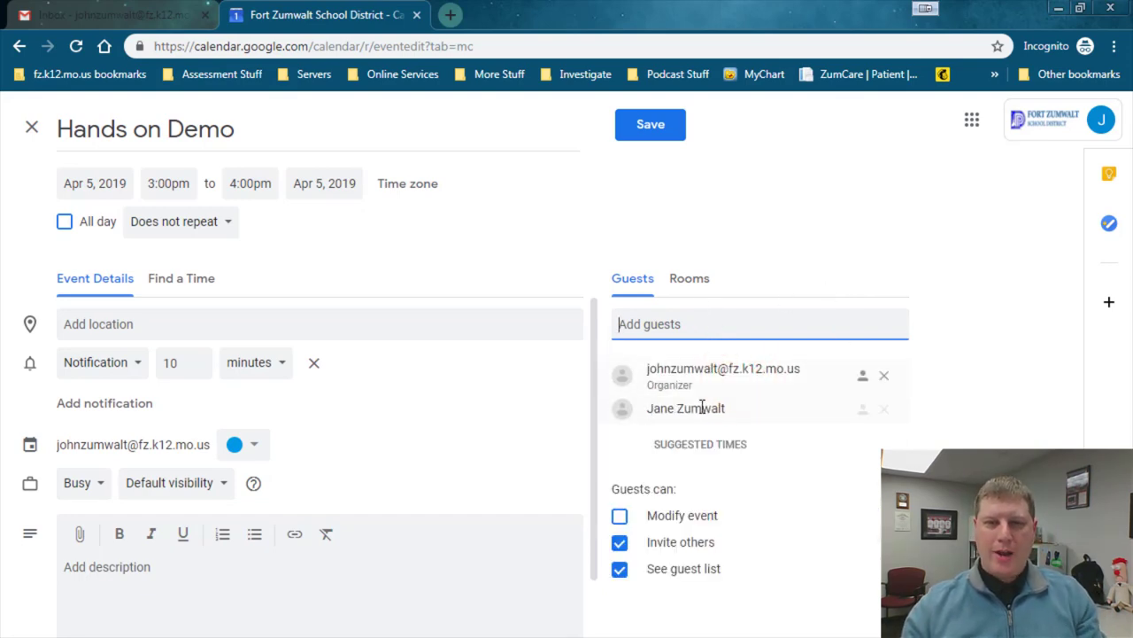
# - From the Rooms list under DAO, book DAO-Lower-Tech Conference Center (26) as the location
pyautogui.click(696, 283)
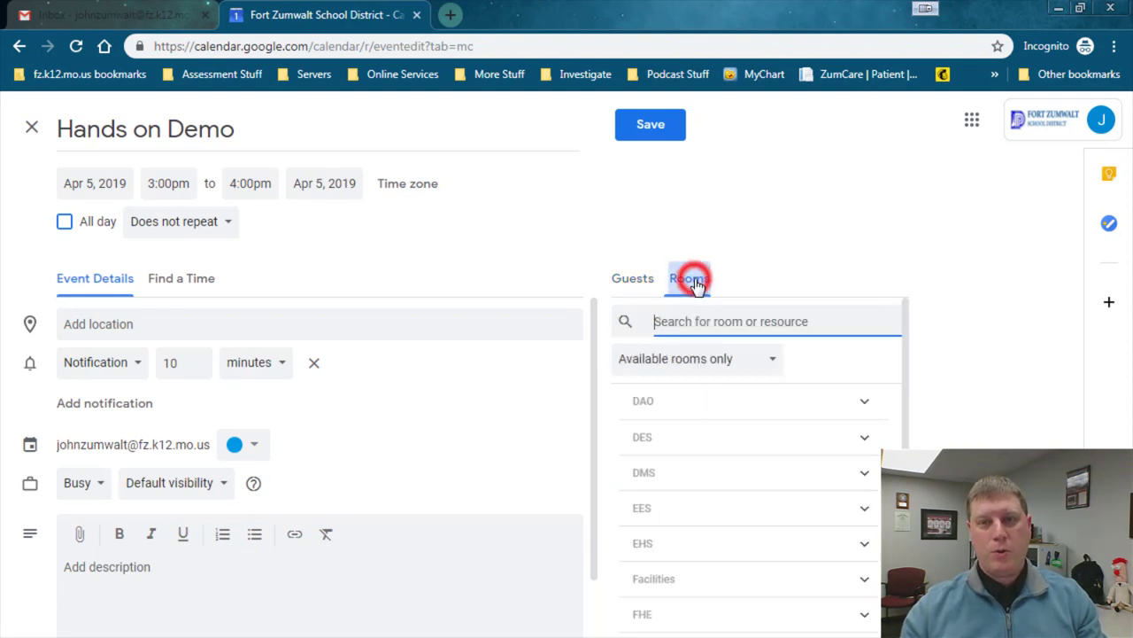
pyautogui.scroll(-1, 907, 341)
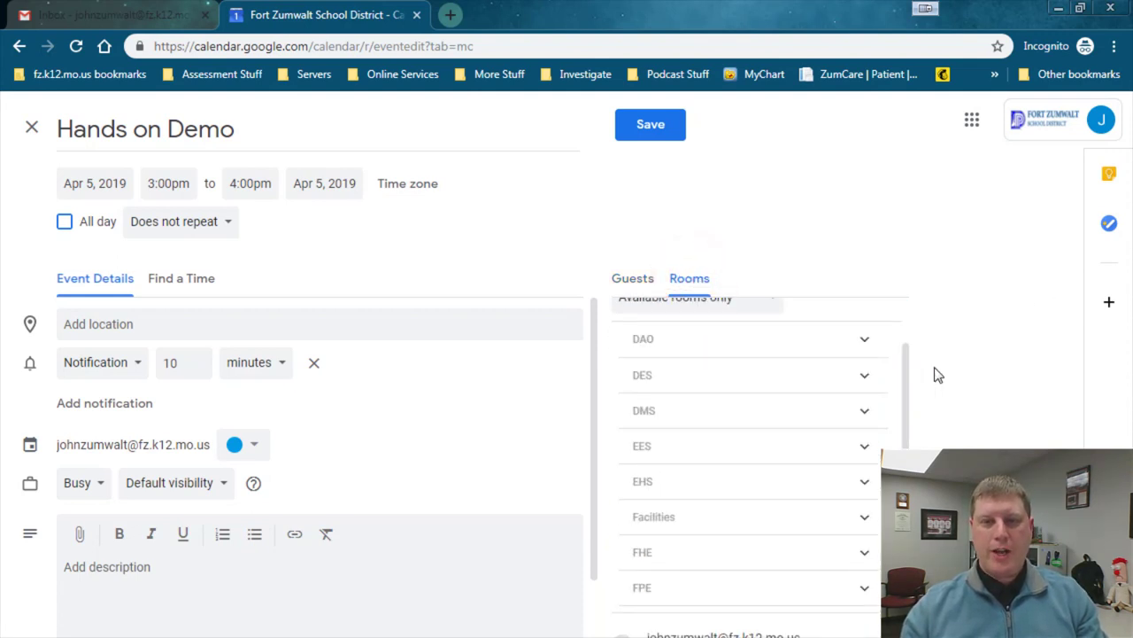
pyautogui.scroll(1, 797, 337)
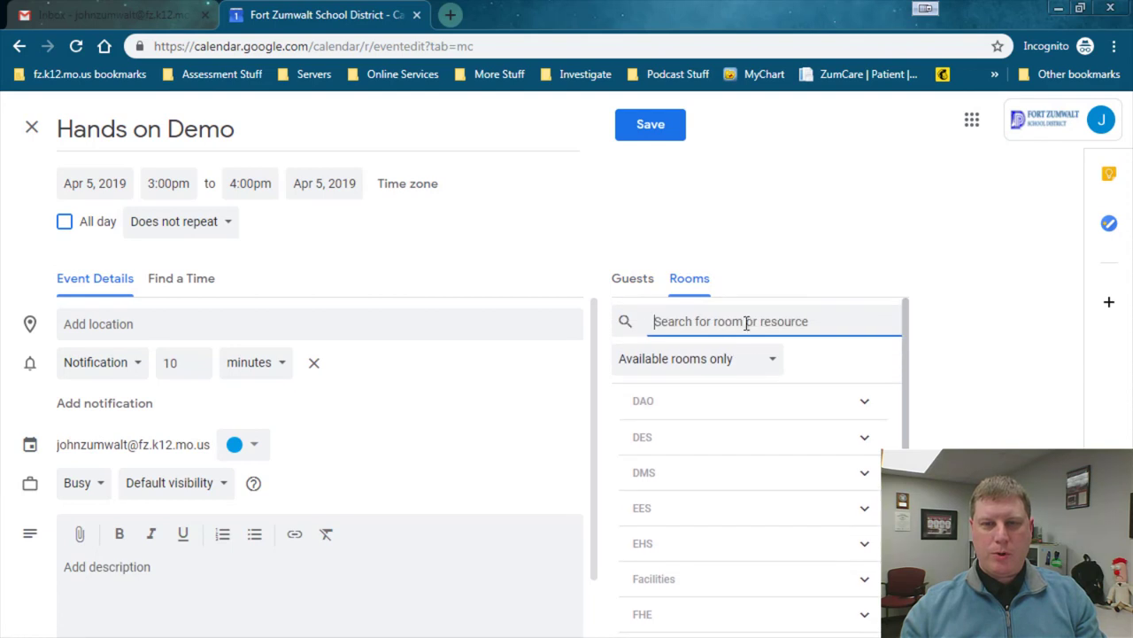
pyautogui.click(770, 363)
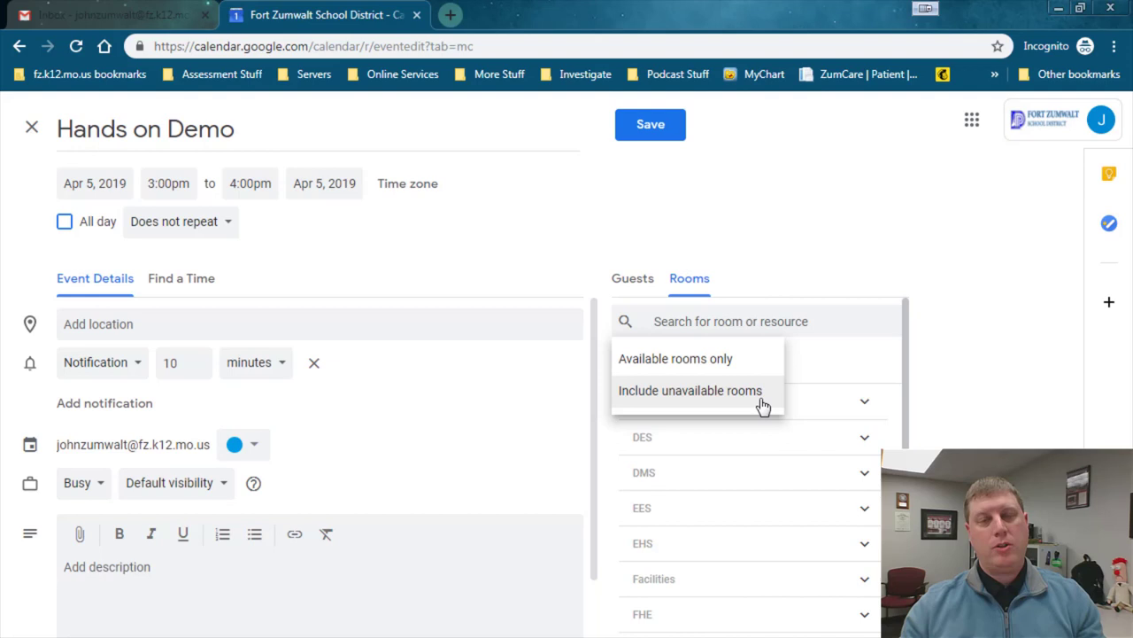
pyautogui.click(805, 359)
pyautogui.click(869, 401)
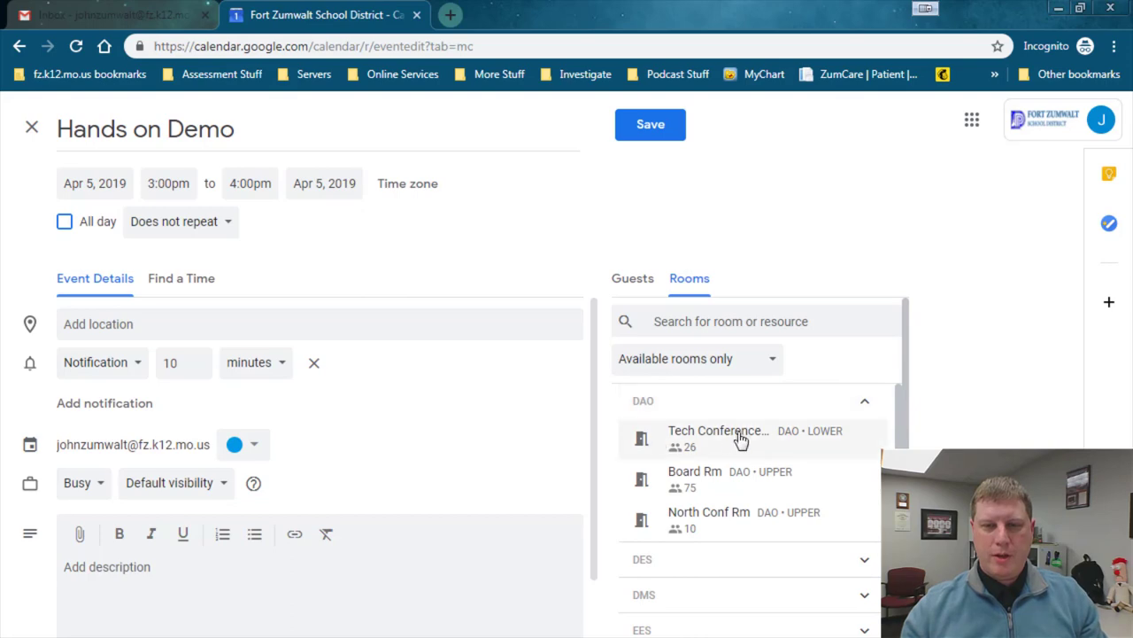
pyautogui.click(733, 440)
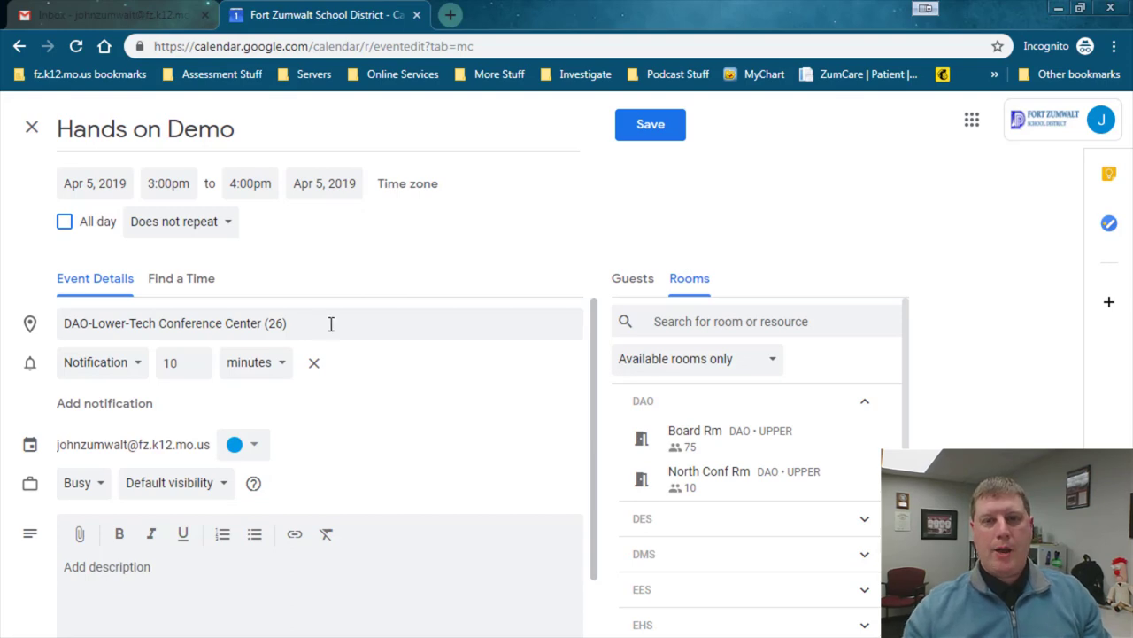
# - Set the rooms filter to Include unavailable rooms and expand DAO to show the booked South Conf Rm
pyautogui.click(773, 358)
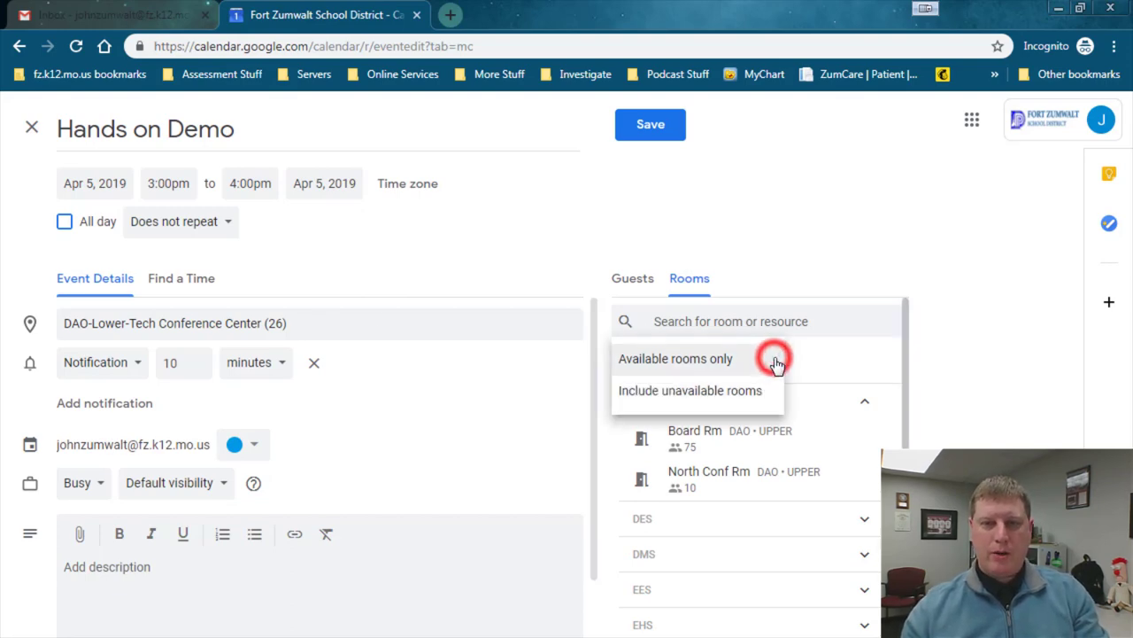
pyautogui.click(720, 406)
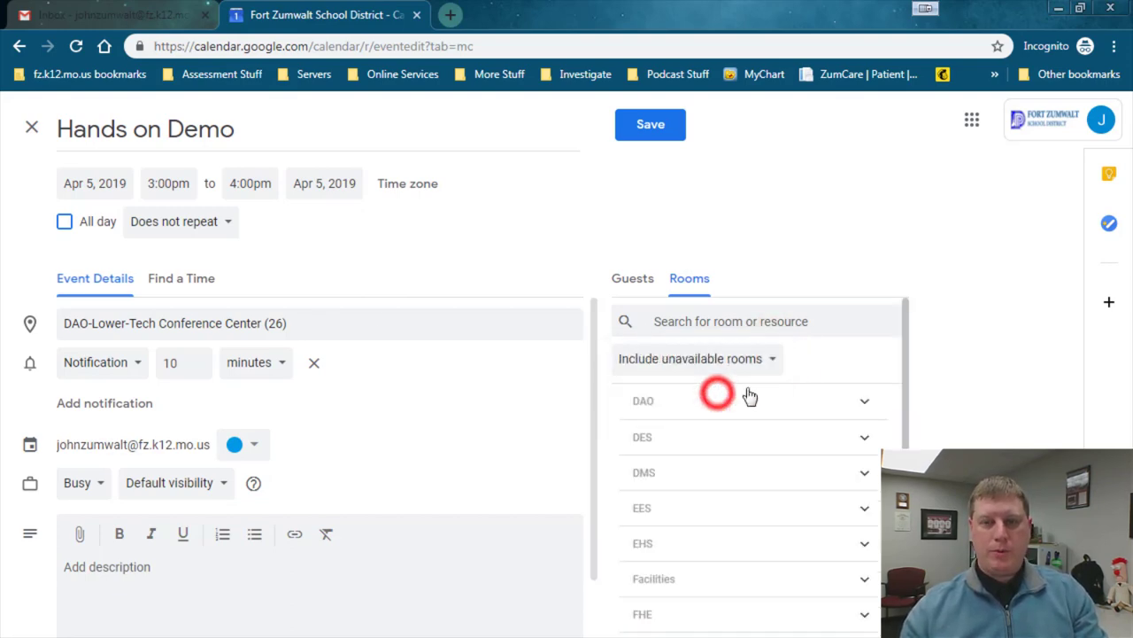
pyautogui.click(864, 400)
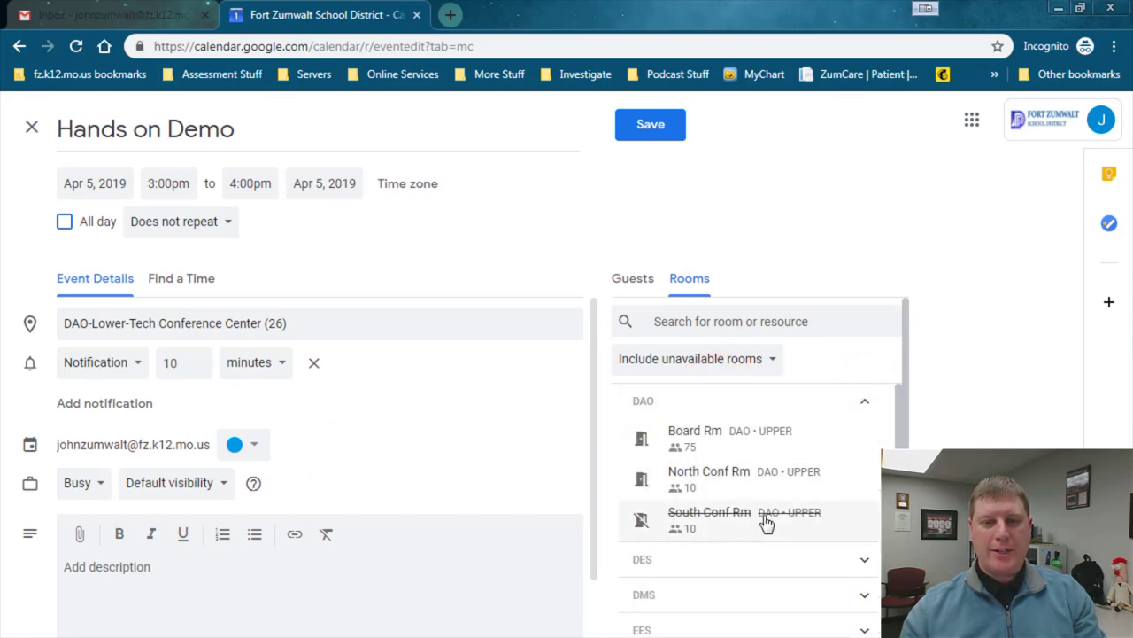
pyautogui.moveTo(774, 522)
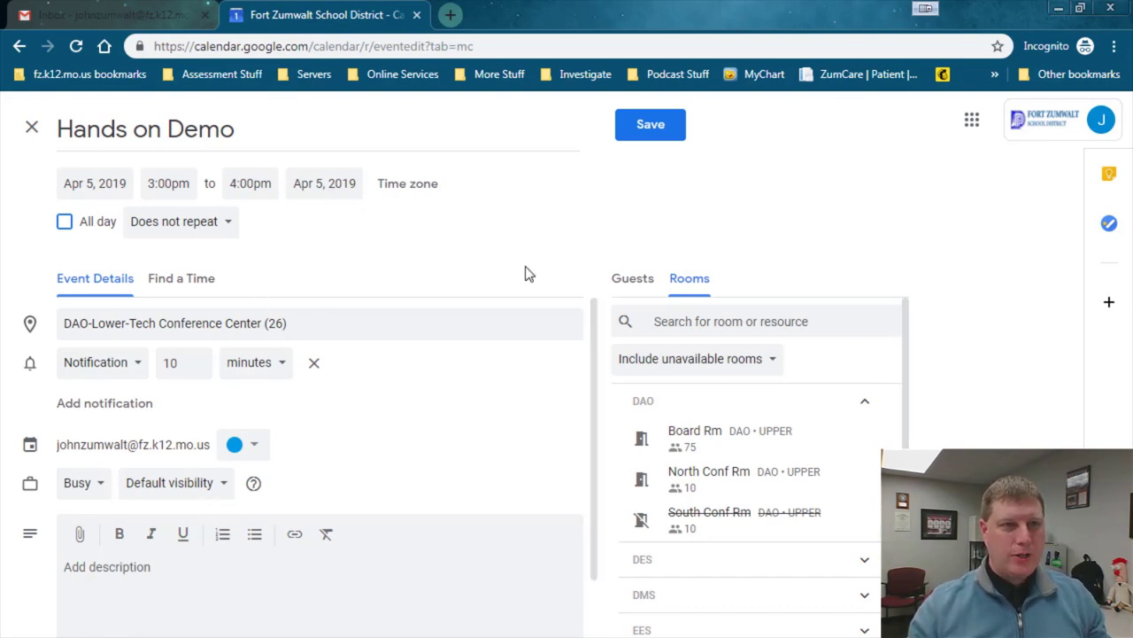
# - Save the Hands on Demo event and send the guest the invitation email
pyautogui.click(671, 129)
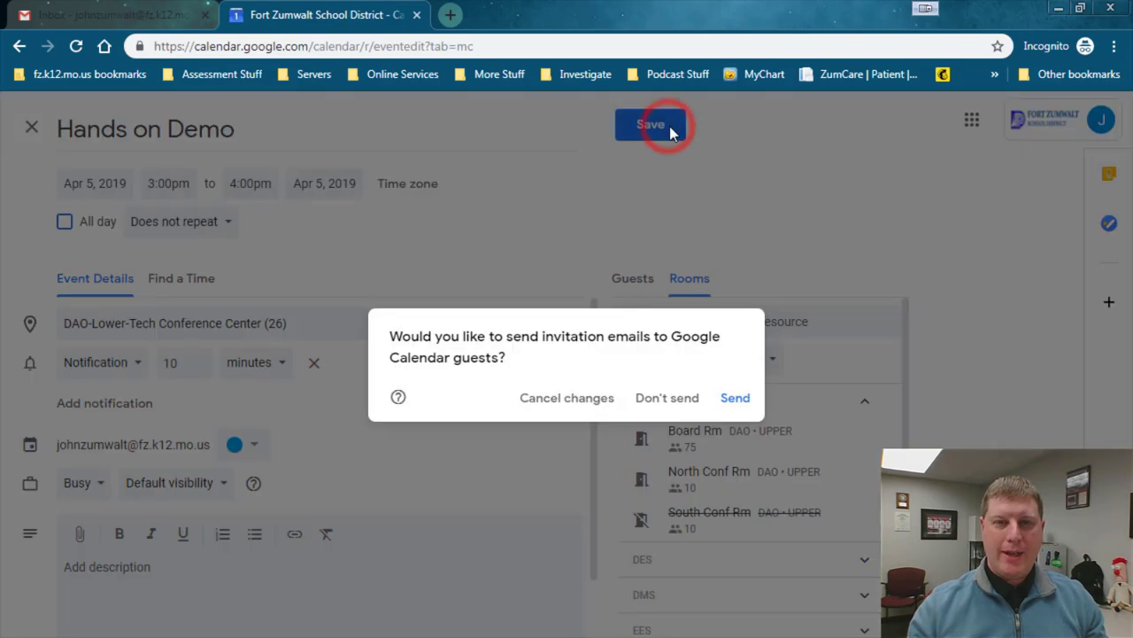
pyautogui.click(744, 400)
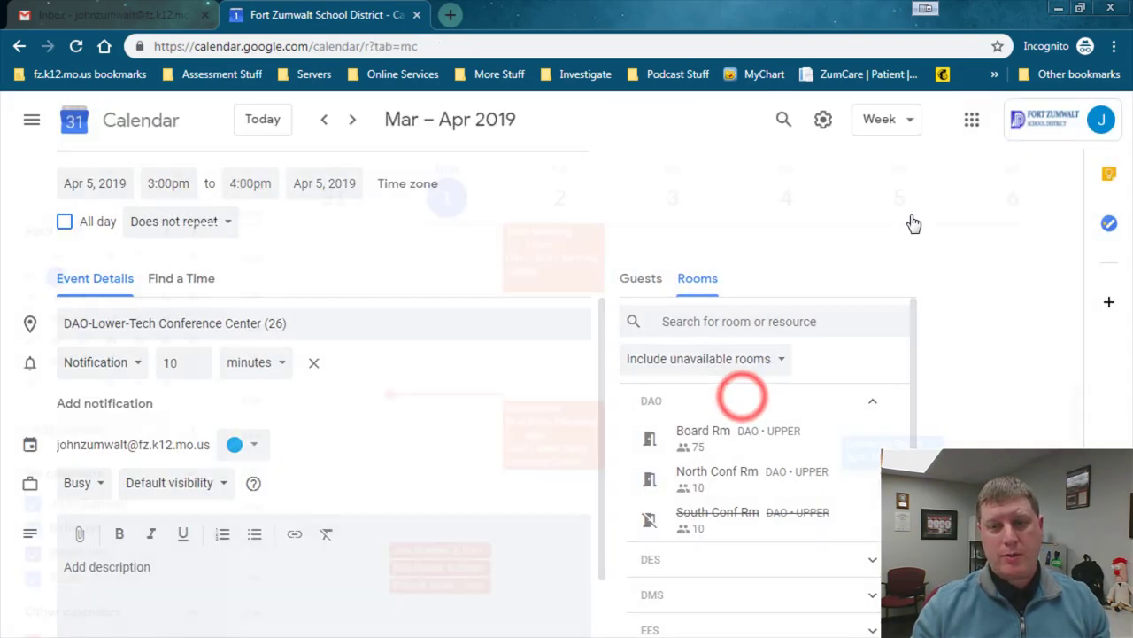